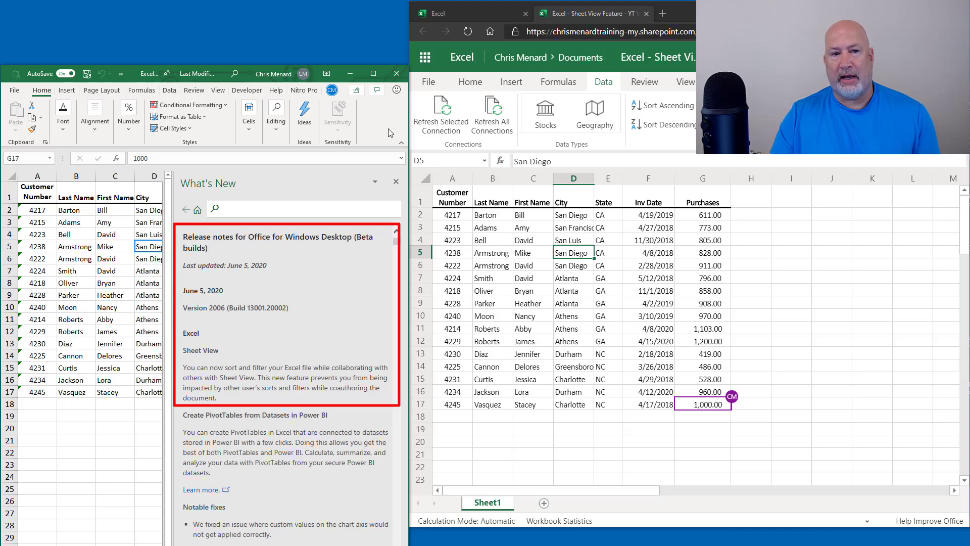
# Close the What's New release notes, select G3, and check which account is signed in.
pyautogui.click(396, 182)
pyautogui.click(266, 221)
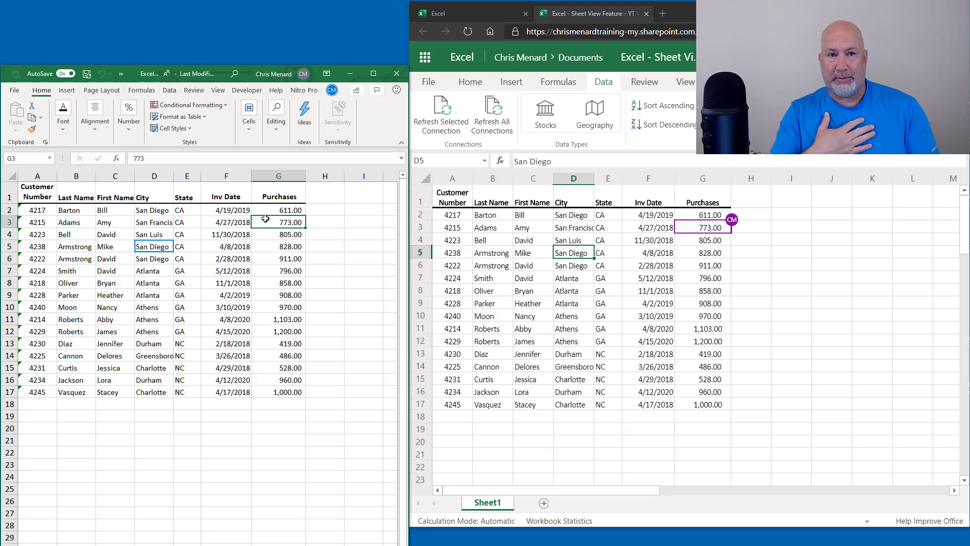
pyautogui.click(277, 74)
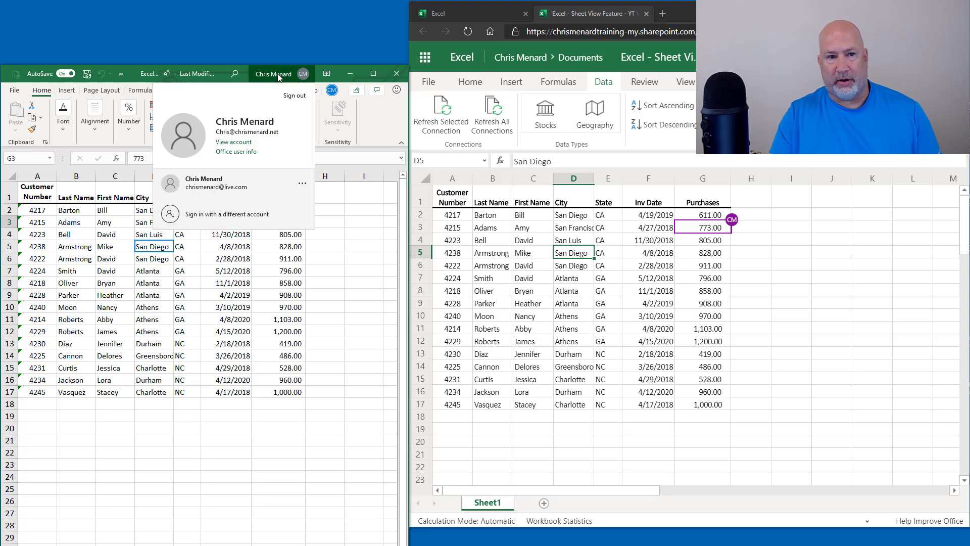
pyautogui.click(74, 247)
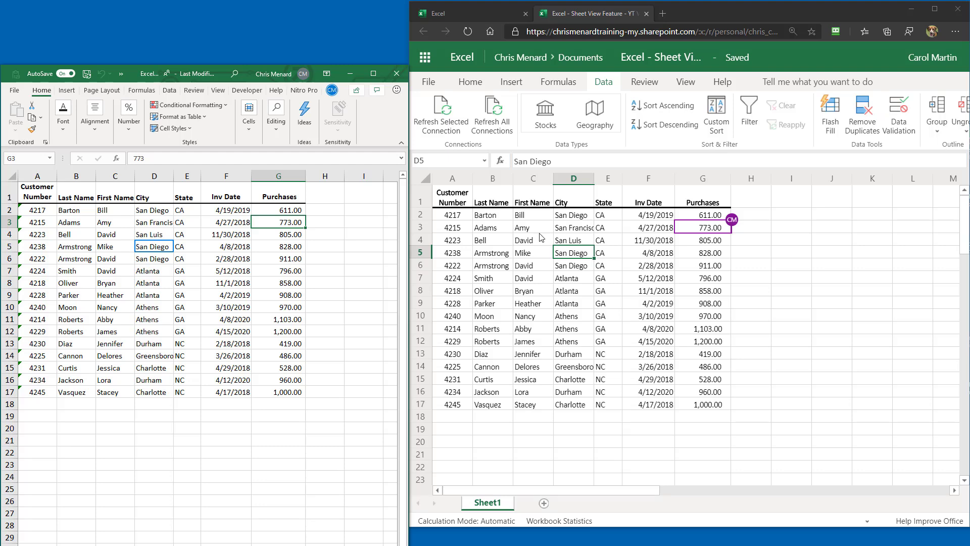
pyautogui.click(459, 204)
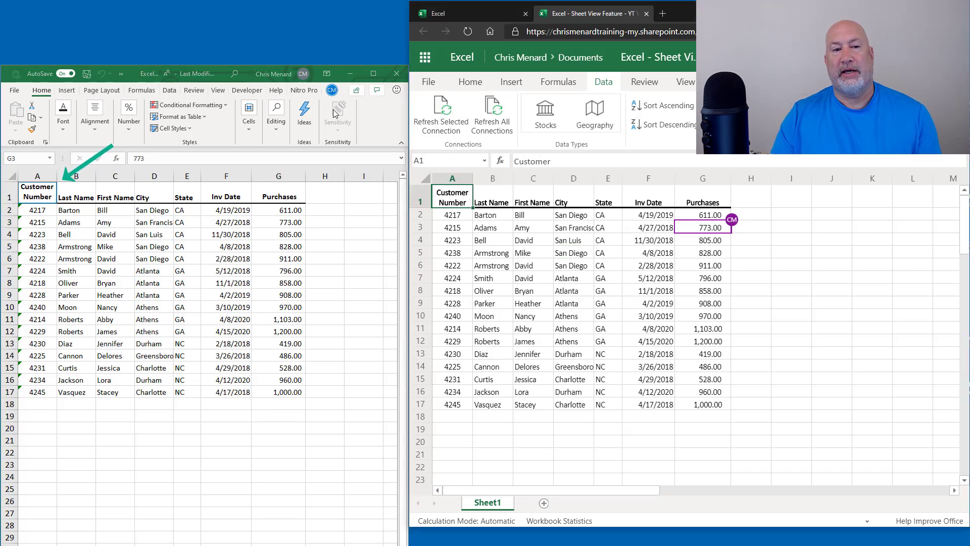
pyautogui.click(332, 90)
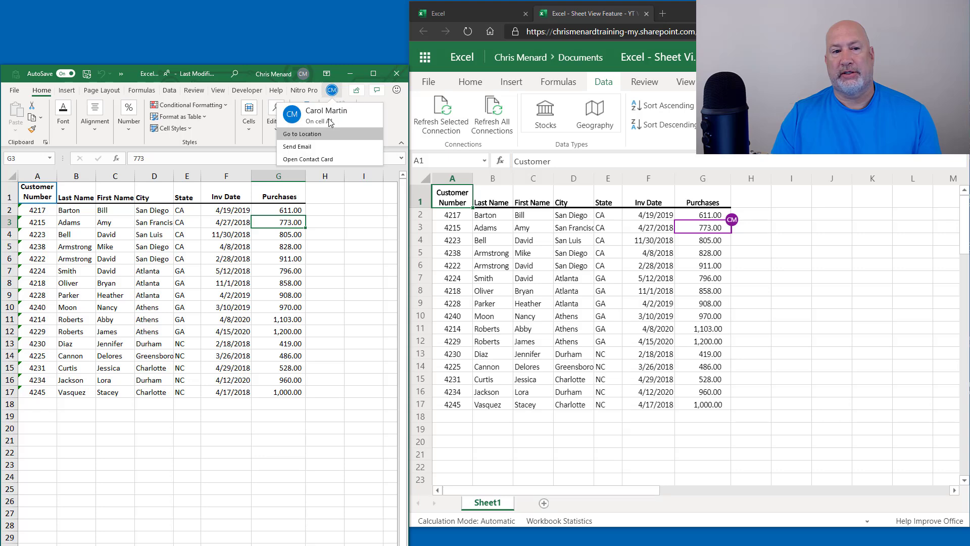
pyautogui.click(329, 133)
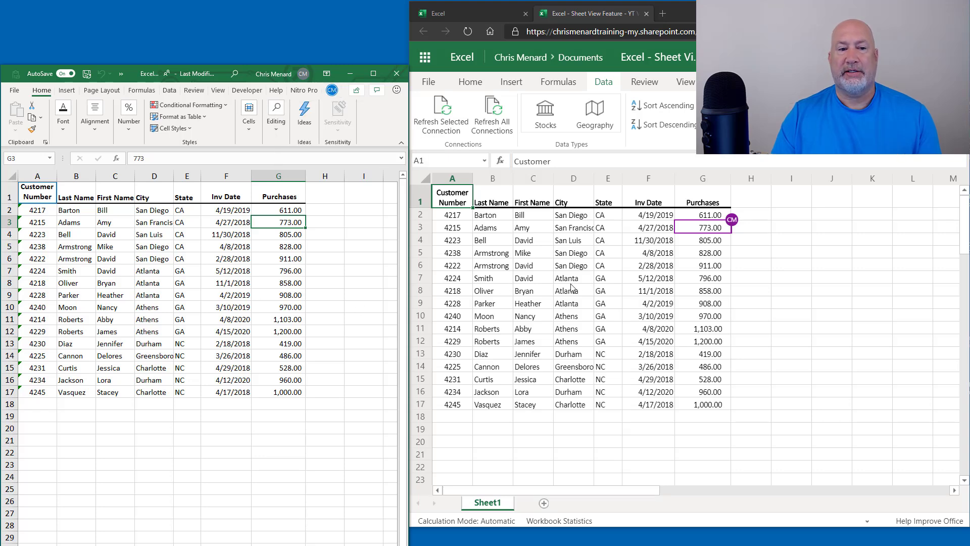
pyautogui.click(282, 392)
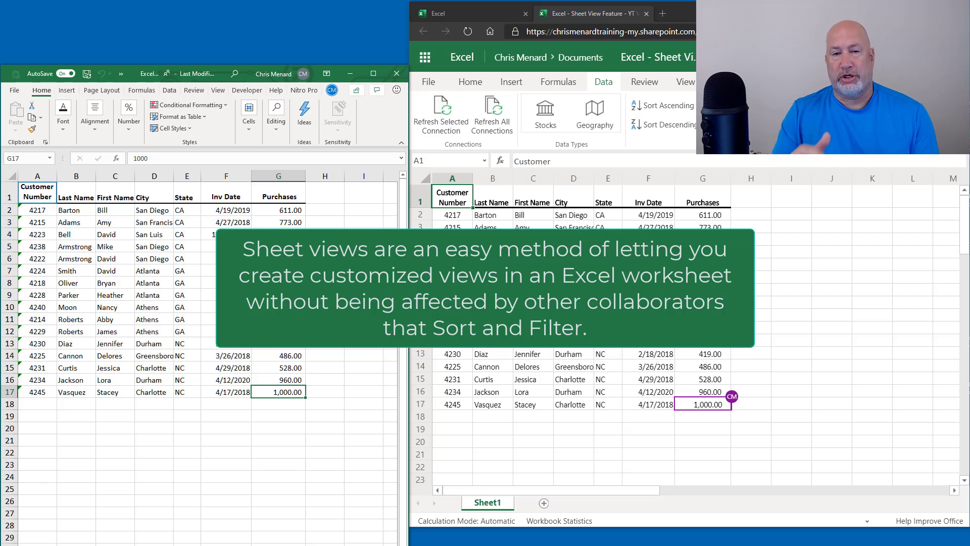
pyautogui.click(608, 225)
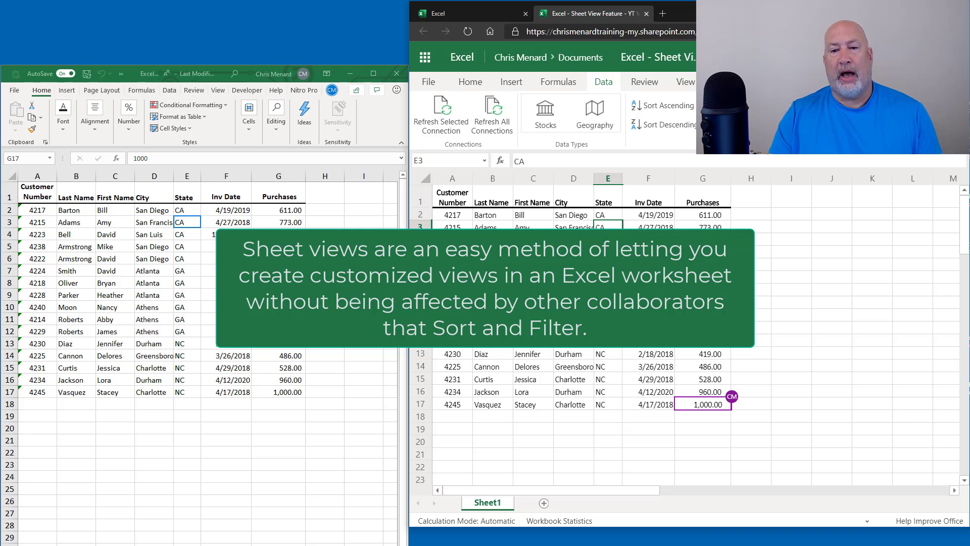
# In web Excel, sort the table by Purchases smallest to largest, then select E2.
pyautogui.rightClick(709, 219)
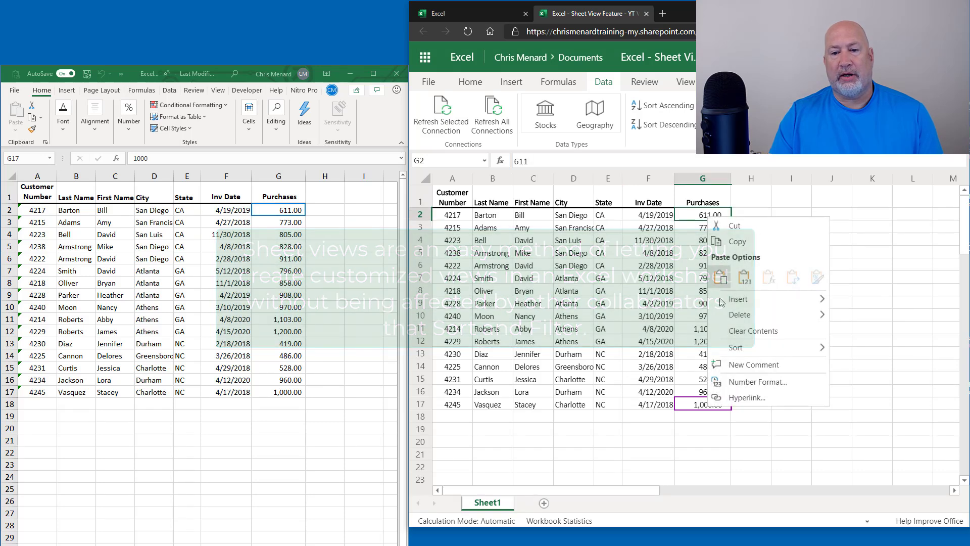
pyautogui.moveTo(734, 354)
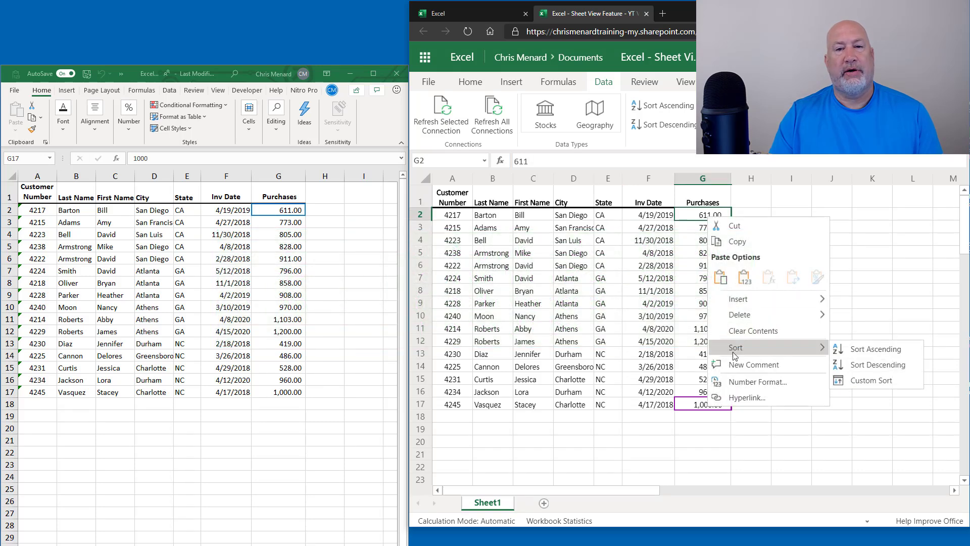
pyautogui.click(850, 356)
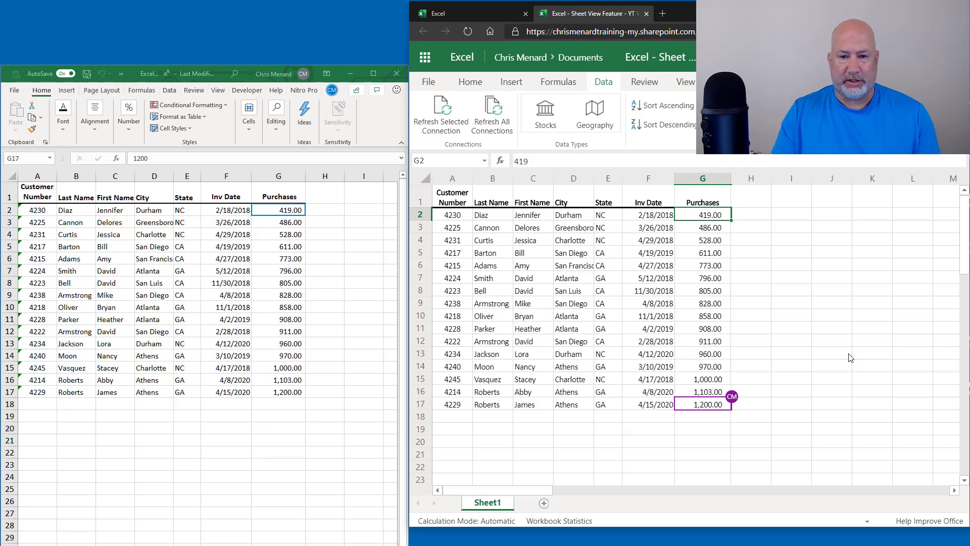
pyautogui.click(610, 216)
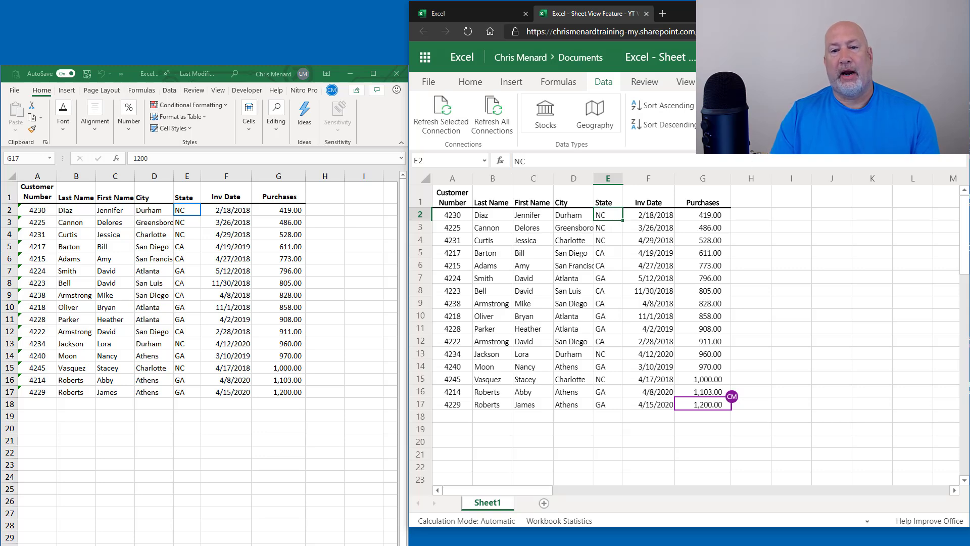
# Add header filter arrows, widen column E, and filter State to NC only by unchecking CA and GA.
pyautogui.hotkey('ctrl', 'shift', 'l')
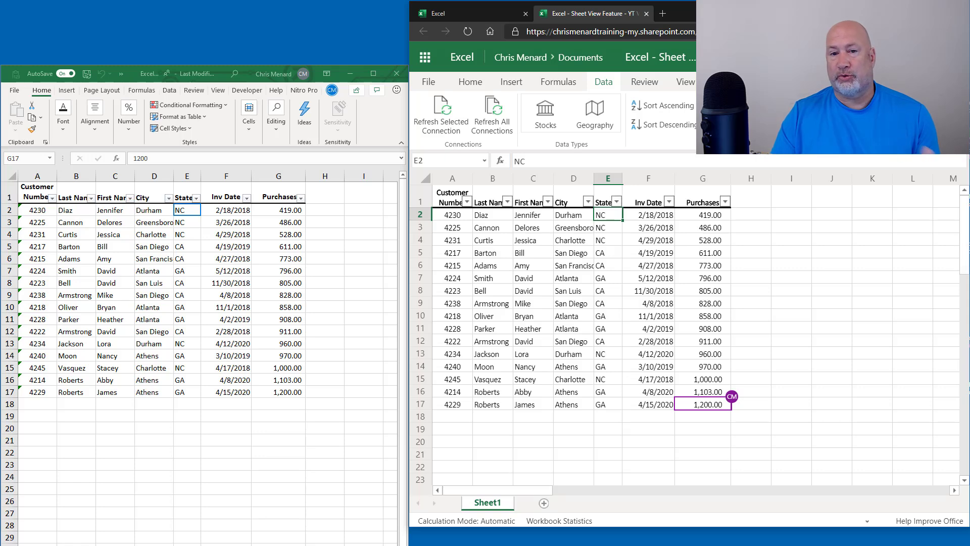
pyautogui.moveTo(622, 181); pyautogui.dragTo(635, 181)
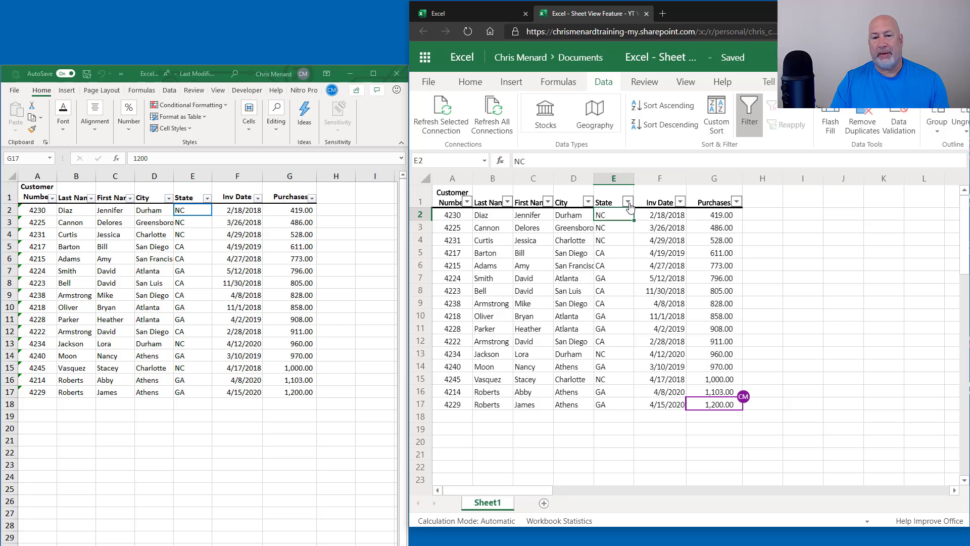
pyautogui.click(629, 204)
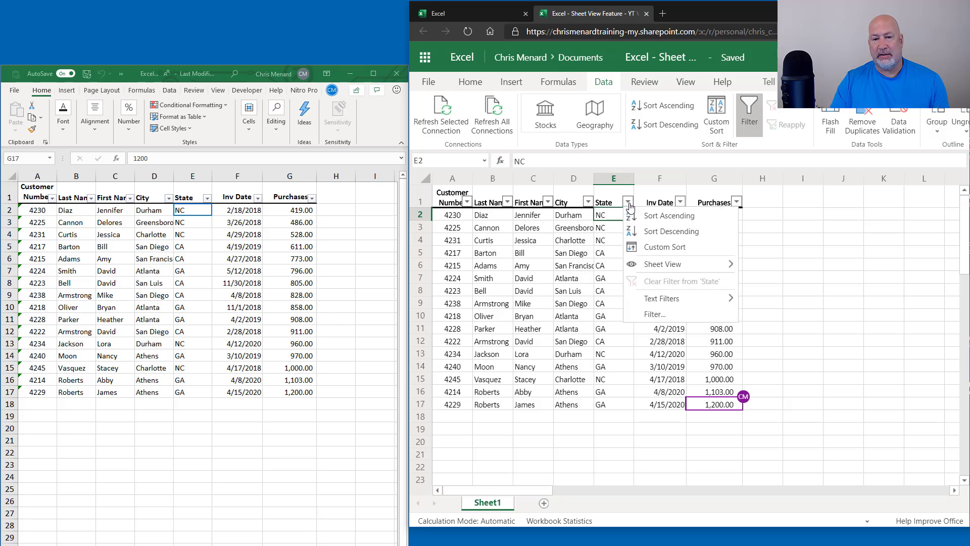
pyautogui.click(649, 316)
pyautogui.click(599, 208)
pyautogui.click(598, 220)
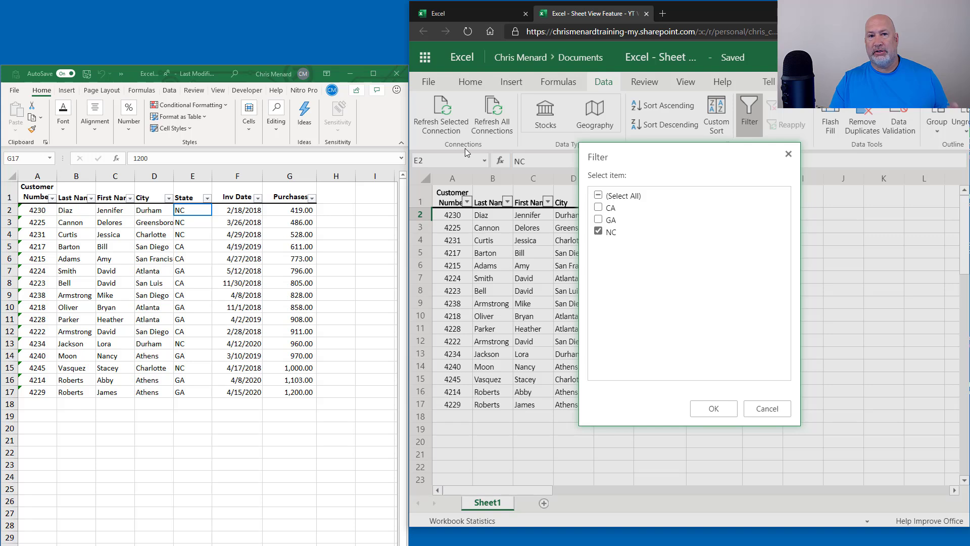
pyautogui.click(719, 414)
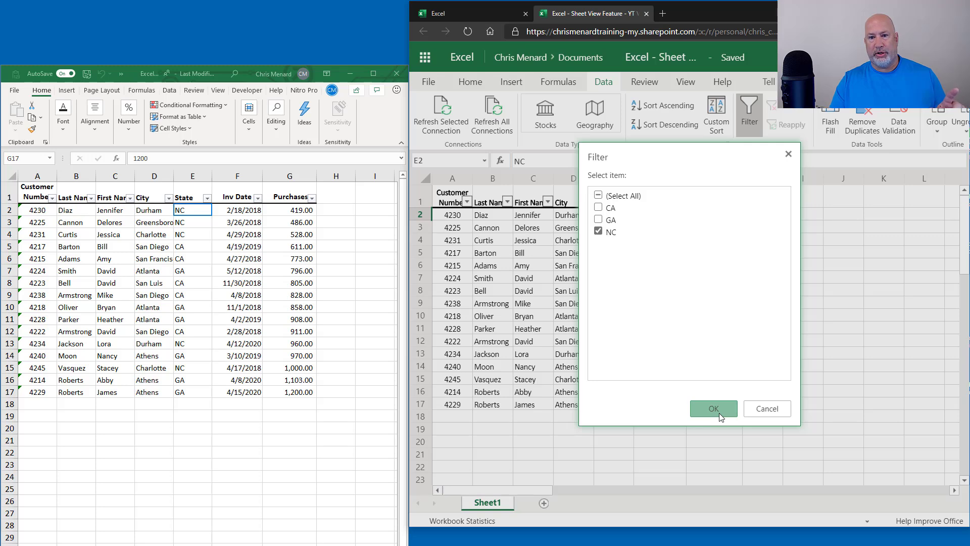
pyautogui.click(720, 413)
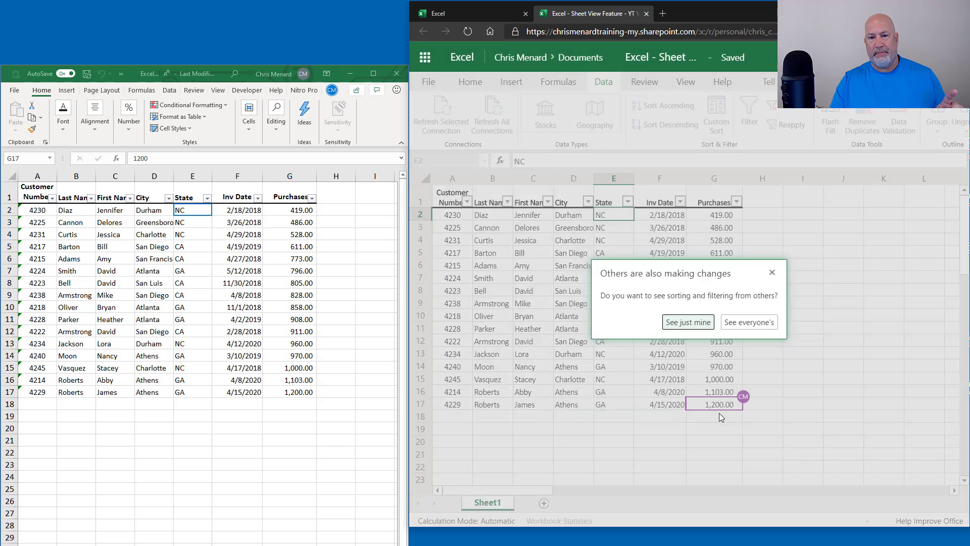
# Choose See just mine so the NC filter applies only in a temporary sheet view.
pyautogui.click(696, 324)
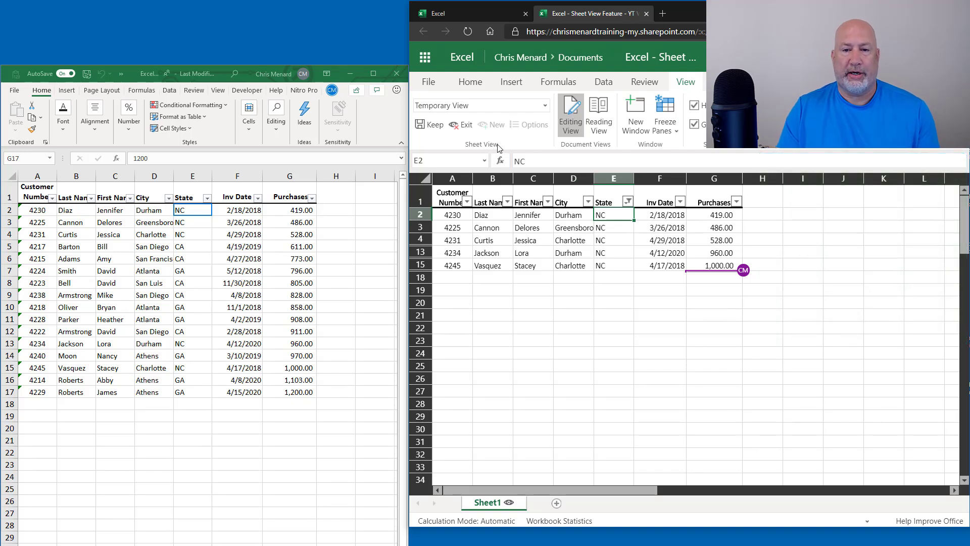
# Switch to desktop Excel and select the row 3 invoice date and cell A2.
pyautogui.click(262, 233)
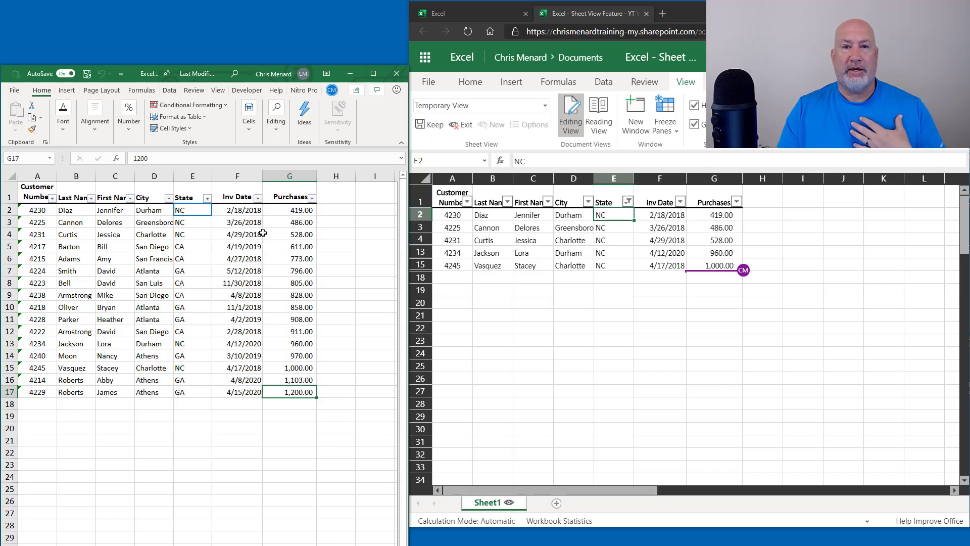
pyautogui.click(255, 222)
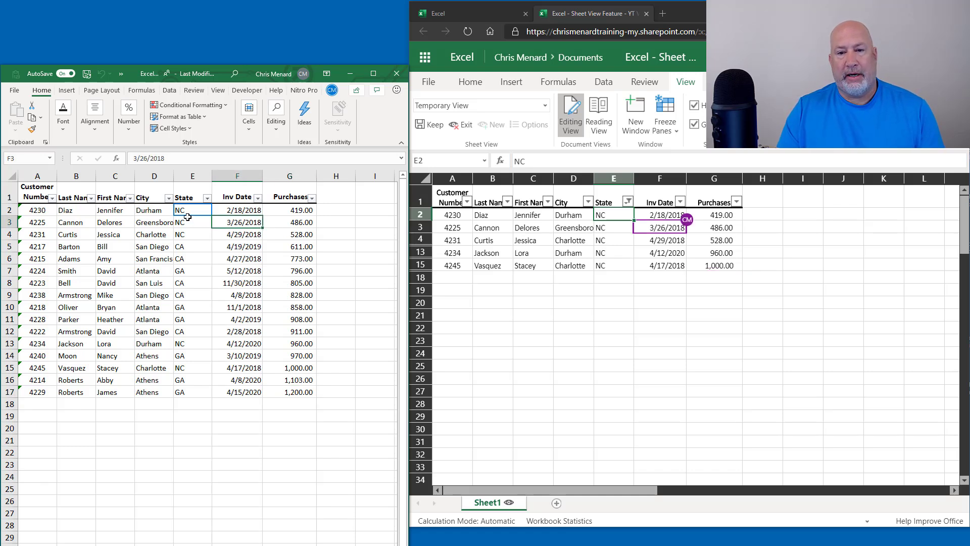
pyautogui.click(39, 211)
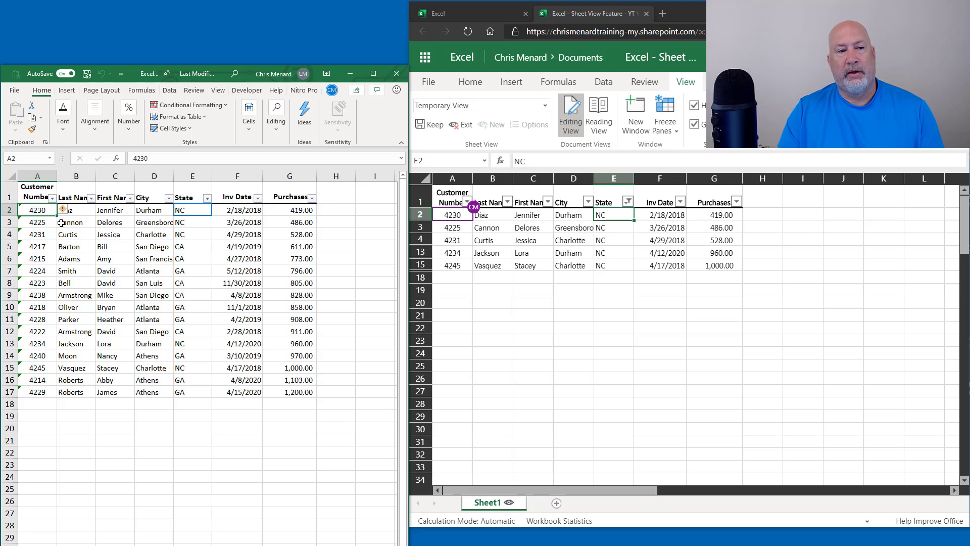
# Sort by Customer Number ascending in your own view only, then select an invoice date and E2.
pyautogui.rightClick(42, 214)
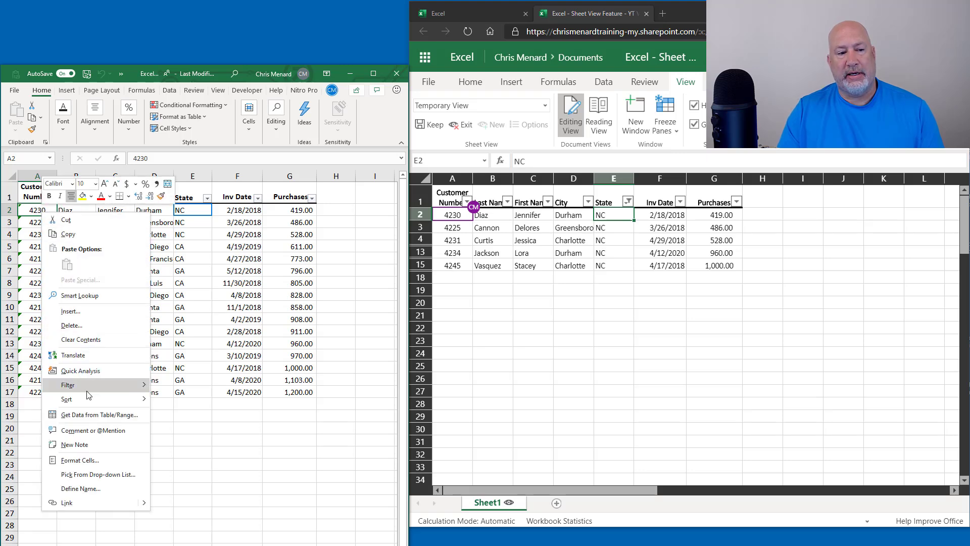
pyautogui.moveTo(88, 400)
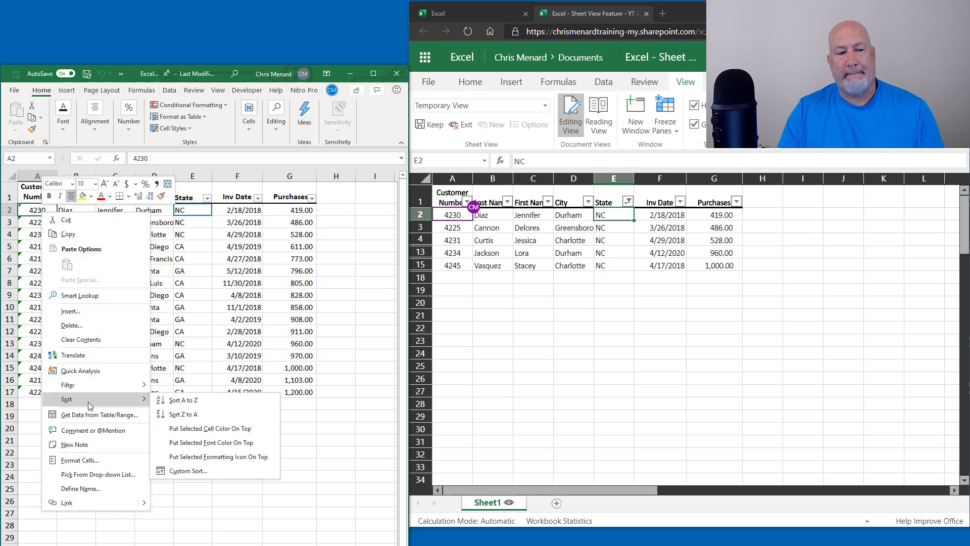
pyautogui.click(173, 400)
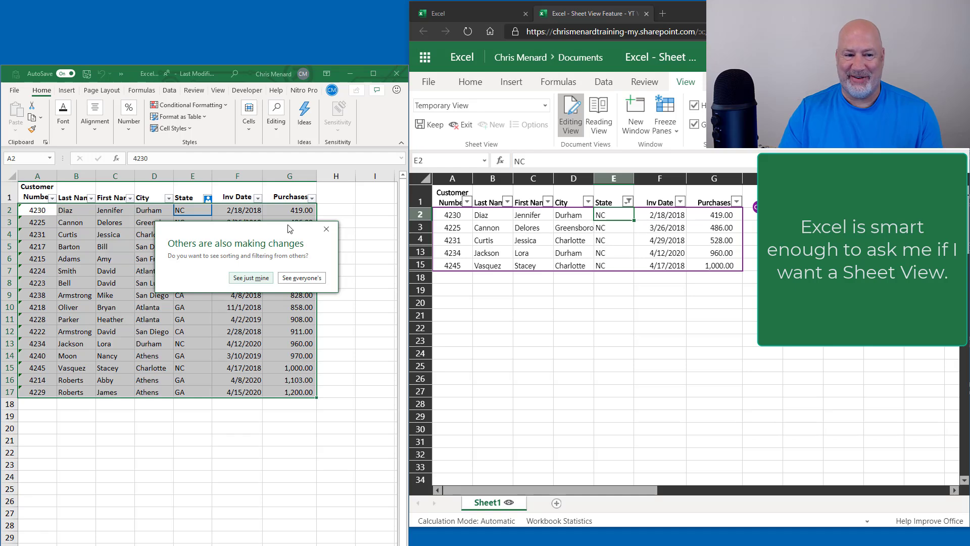
pyautogui.click(252, 282)
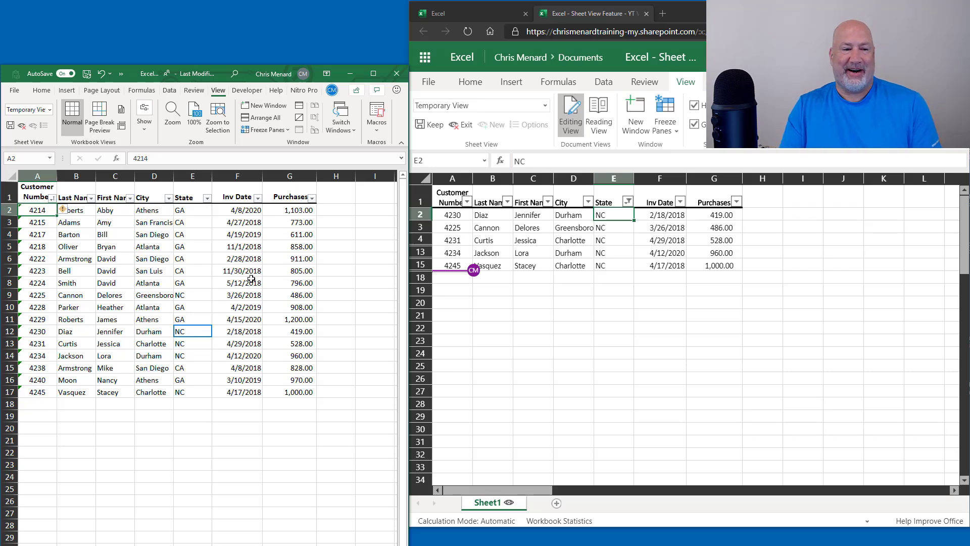
pyautogui.click(219, 245)
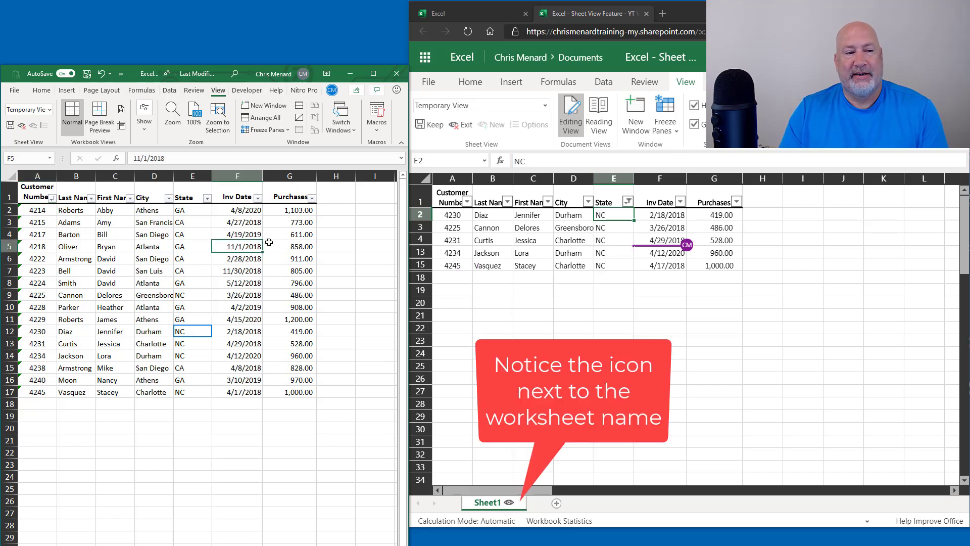
pyautogui.click(188, 213)
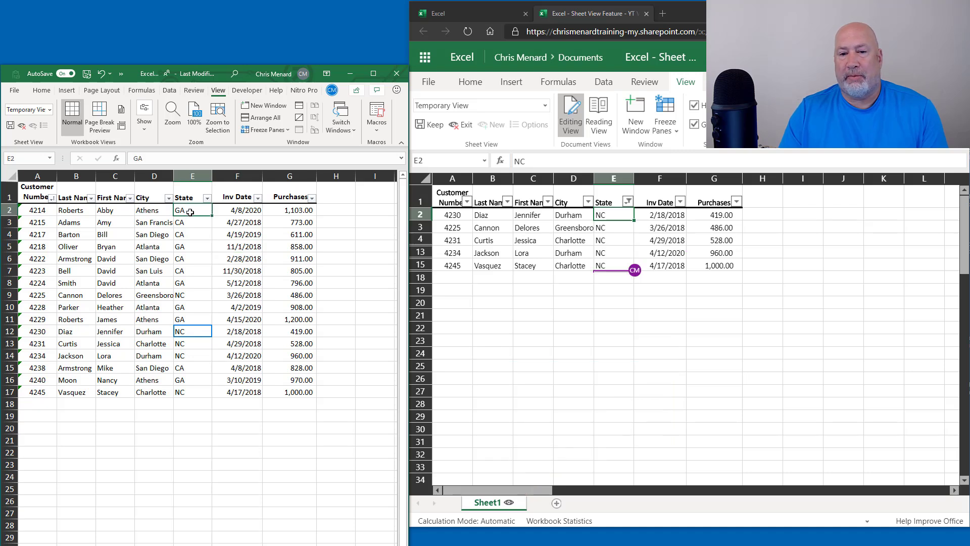
# In desktop Excel, filter State to exclude NC, then open the browser's State filter arrow.
pyautogui.click(206, 197)
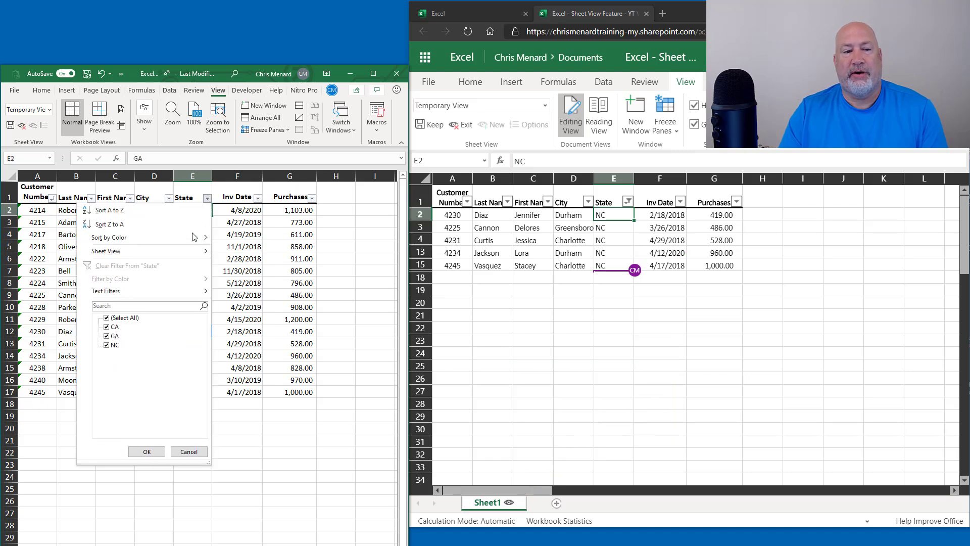
pyautogui.click(106, 345)
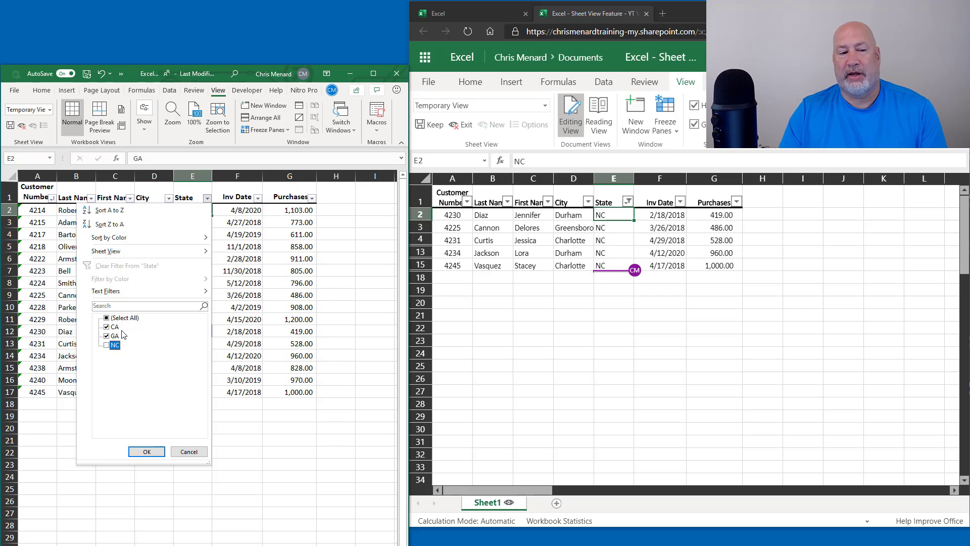
pyautogui.click(149, 452)
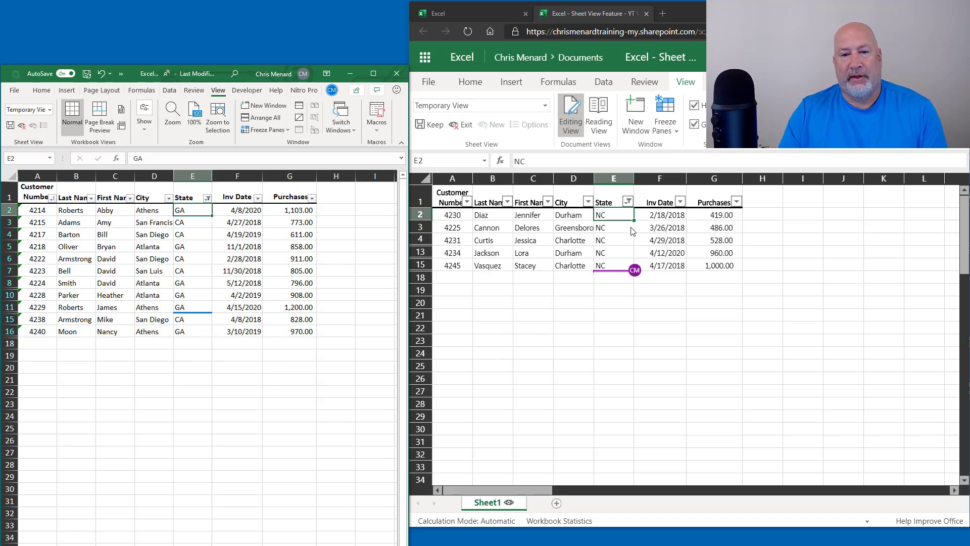
pyautogui.click(628, 202)
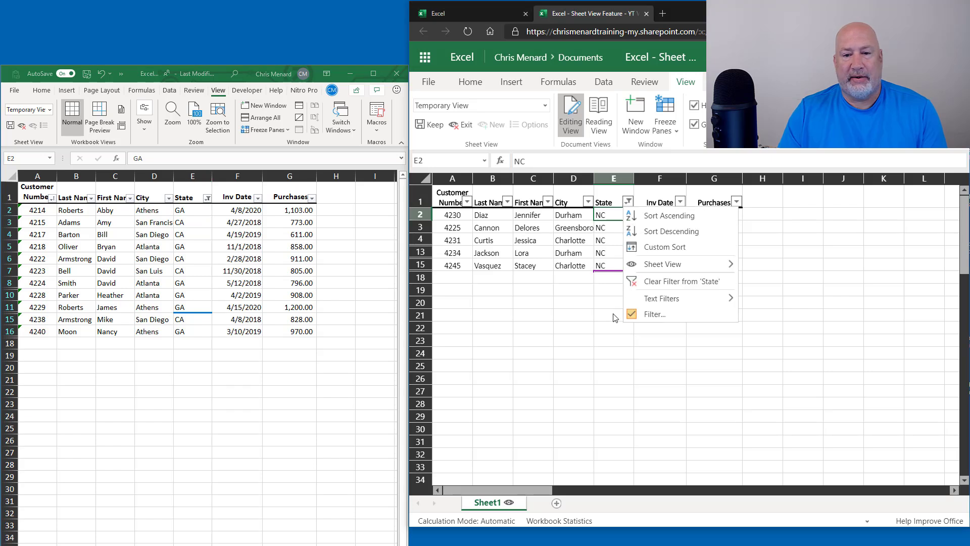
# In the browser's State filter checklist, add GA alongside NC and apply it.
pyautogui.click(653, 314)
pyautogui.click(604, 221)
pyautogui.click(599, 220)
pyautogui.click(713, 409)
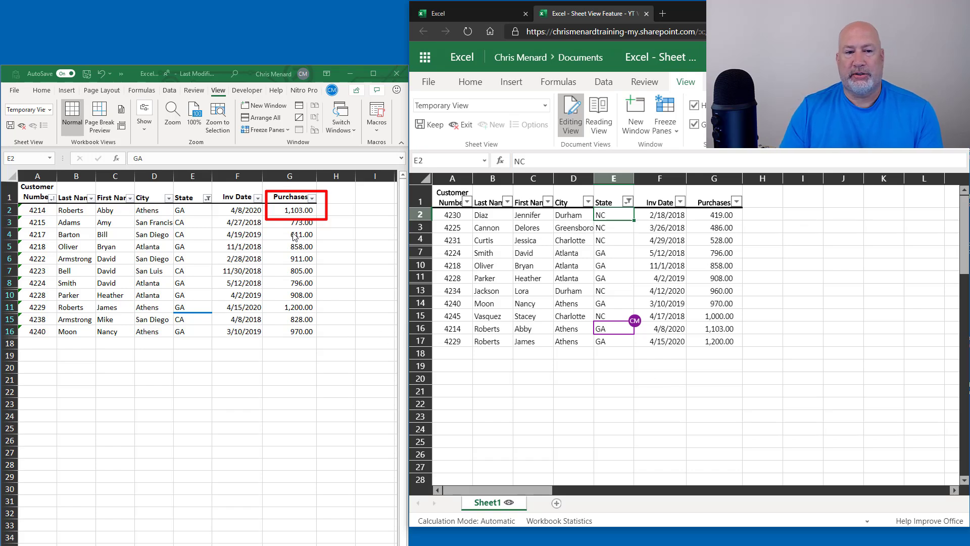
# In desktop Excel, change G2's Purchases value from 1,103.00 to 2,500.
pyautogui.click(296, 210)
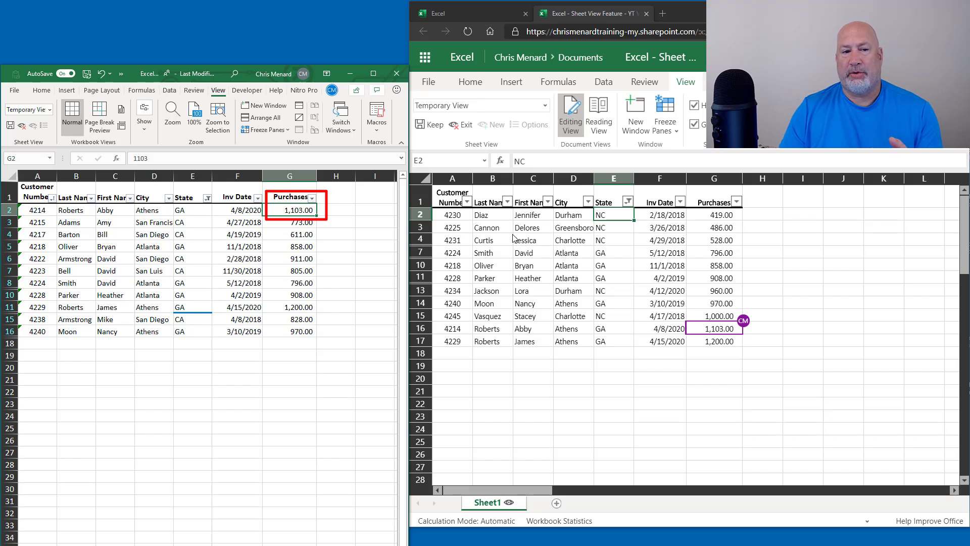
pyautogui.write('2,5')
pyautogui.write('00')
pyautogui.press('Return')
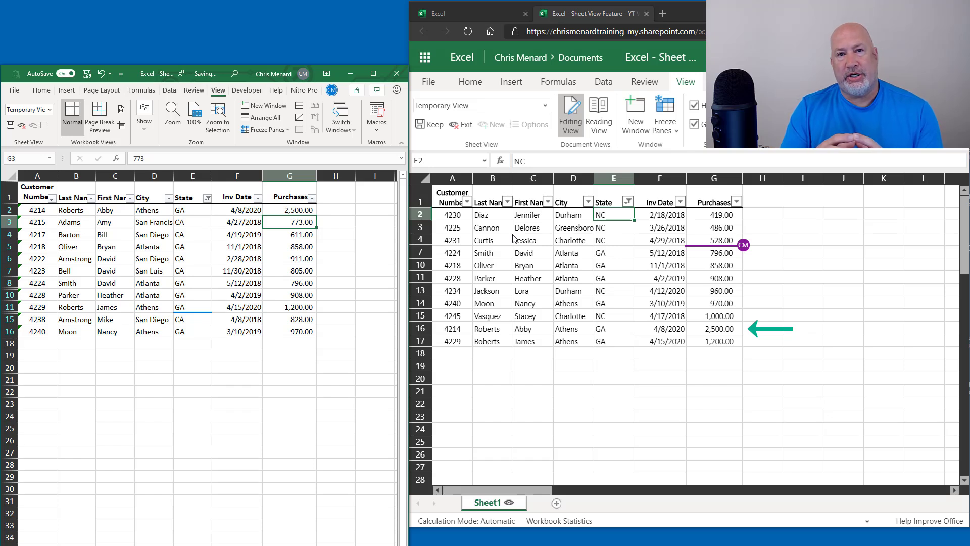
# Exit the browser's temporary sheet view with Don't Keep, then select cell E4.
pyautogui.click(468, 131)
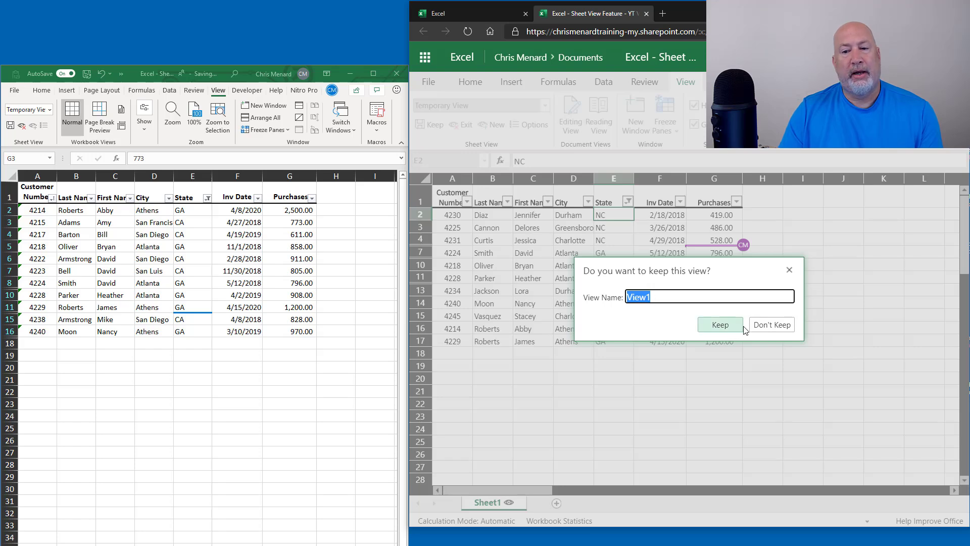
pyautogui.click(765, 325)
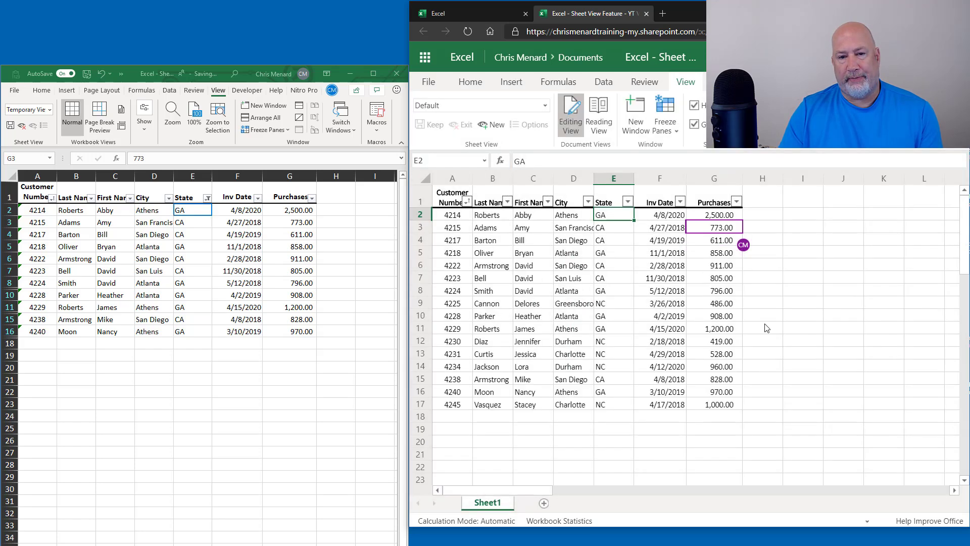
pyautogui.click(632, 239)
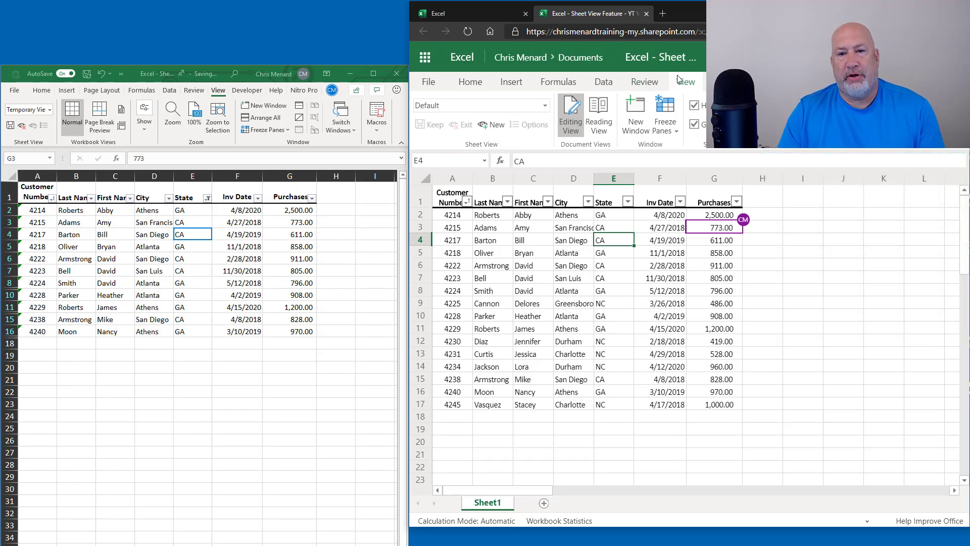
# Create a new sheet view and rename it 'carol's view'.
pyautogui.click(495, 125)
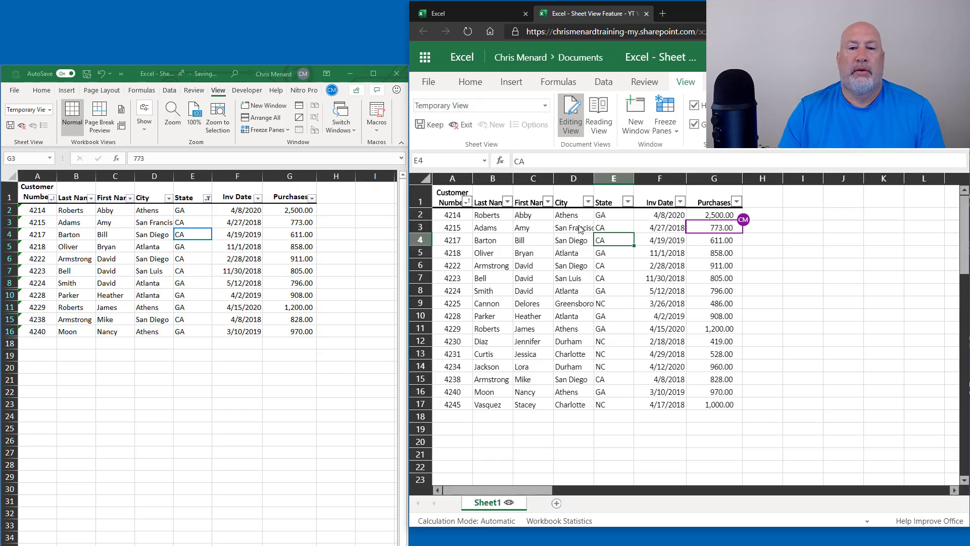
pyautogui.click(481, 108)
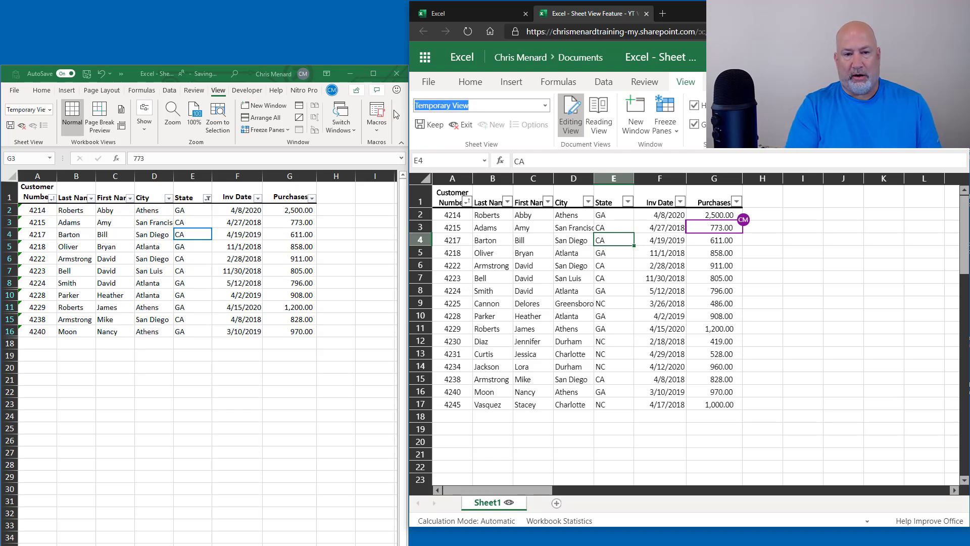
pyautogui.write("carol's view")
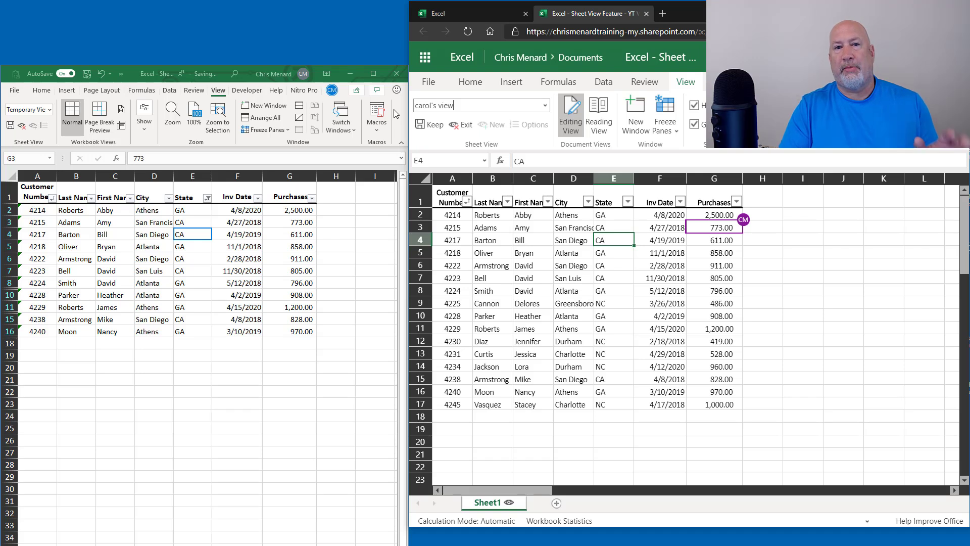
pyautogui.press('Return')
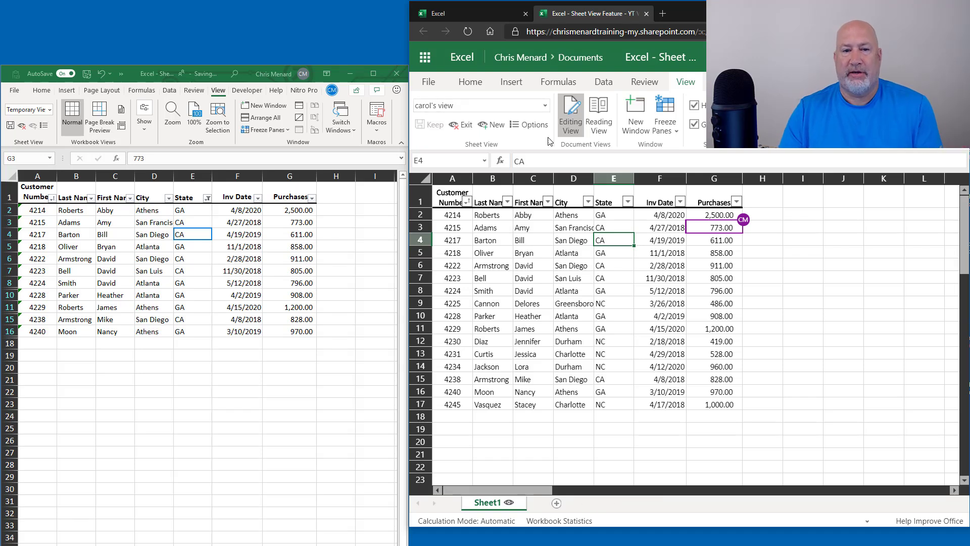
# Switch to Default and back to carol's view, select D3, and check the State filter options.
pyautogui.click(545, 105)
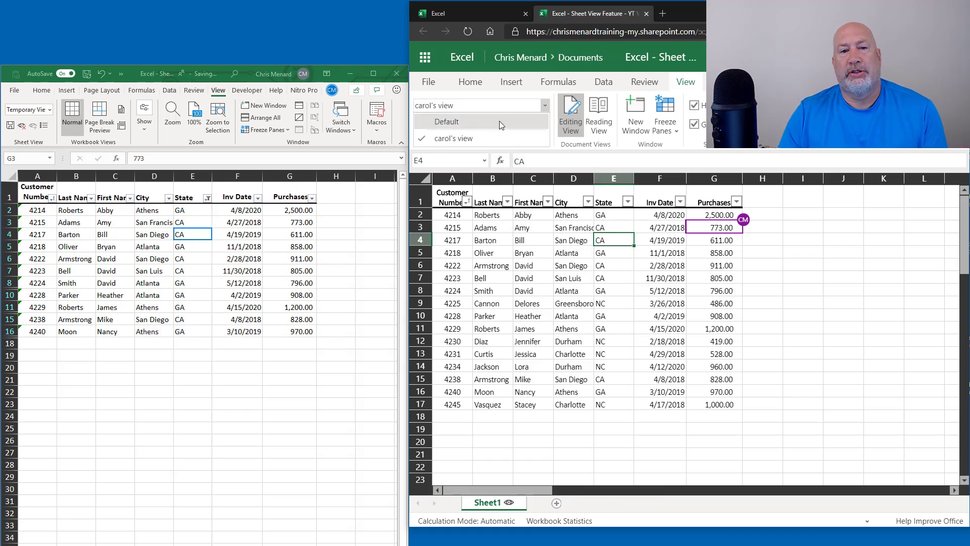
pyautogui.click(499, 123)
pyautogui.click(544, 105)
pyautogui.click(493, 138)
pyautogui.click(563, 229)
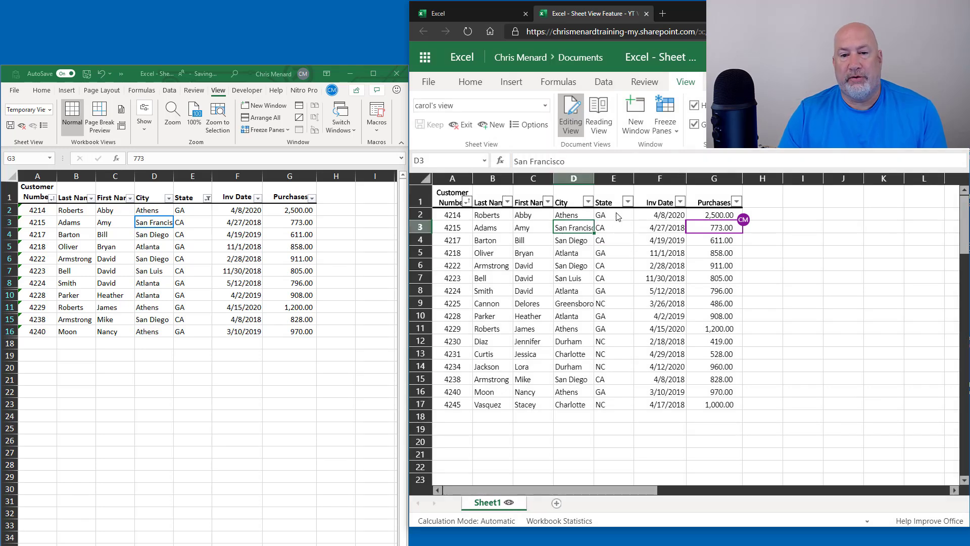
pyautogui.click(629, 204)
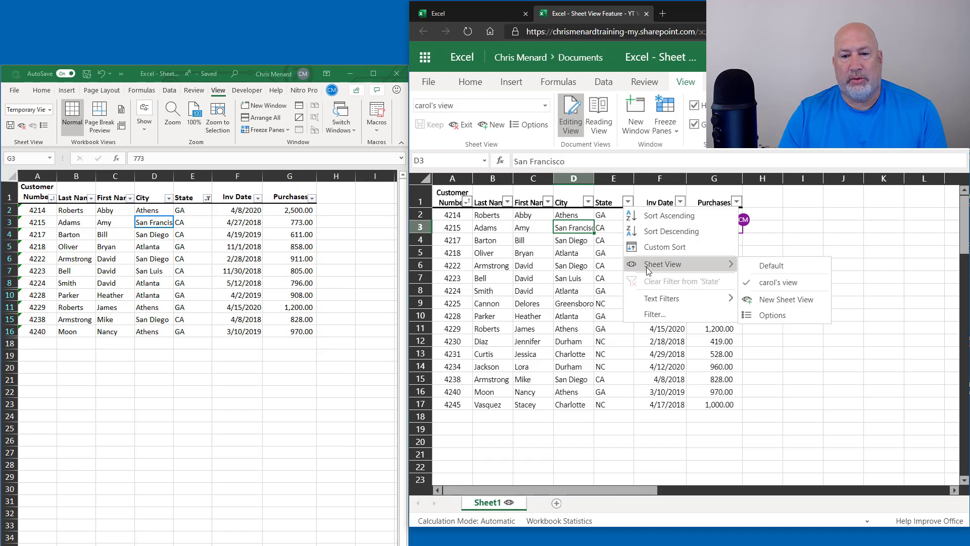
pyautogui.click(529, 272)
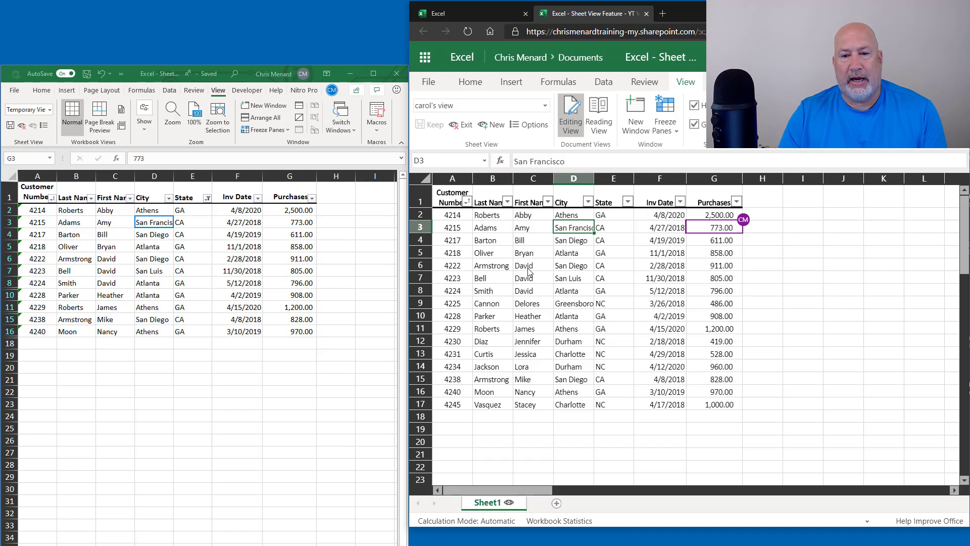
# Apply a Number Filter of Greater Than 900 to the Purchases column in carol's view.
pyautogui.click(737, 203)
pyautogui.moveTo(862, 299)
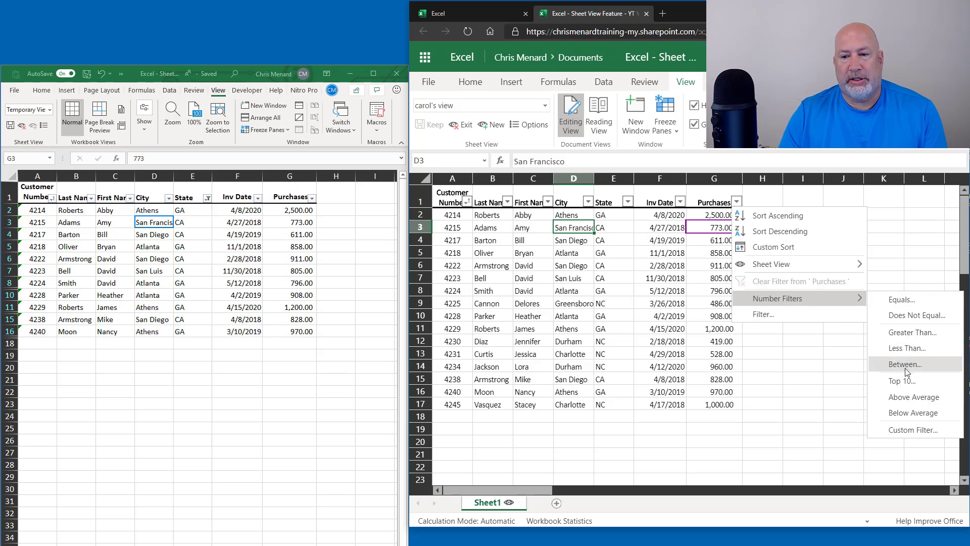
pyautogui.click(910, 332)
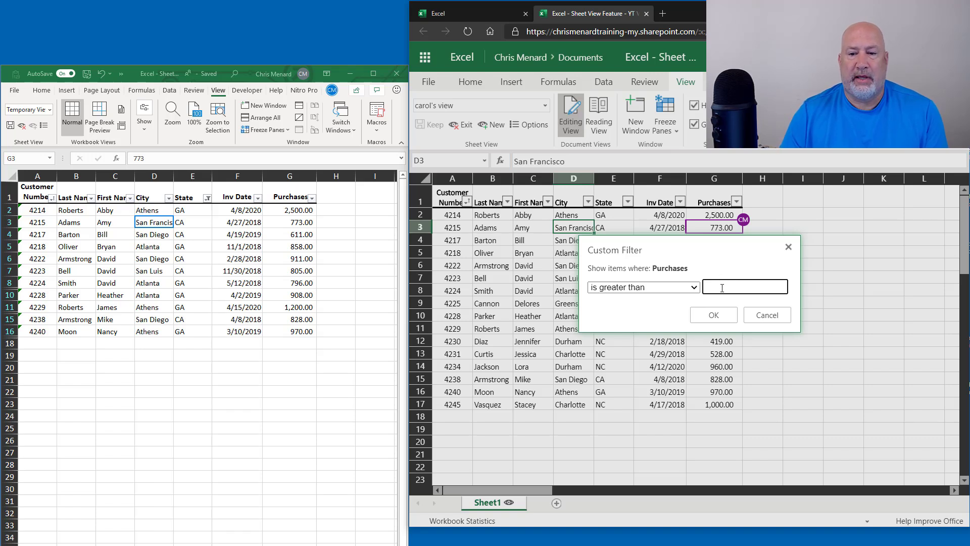
pyautogui.click(730, 321)
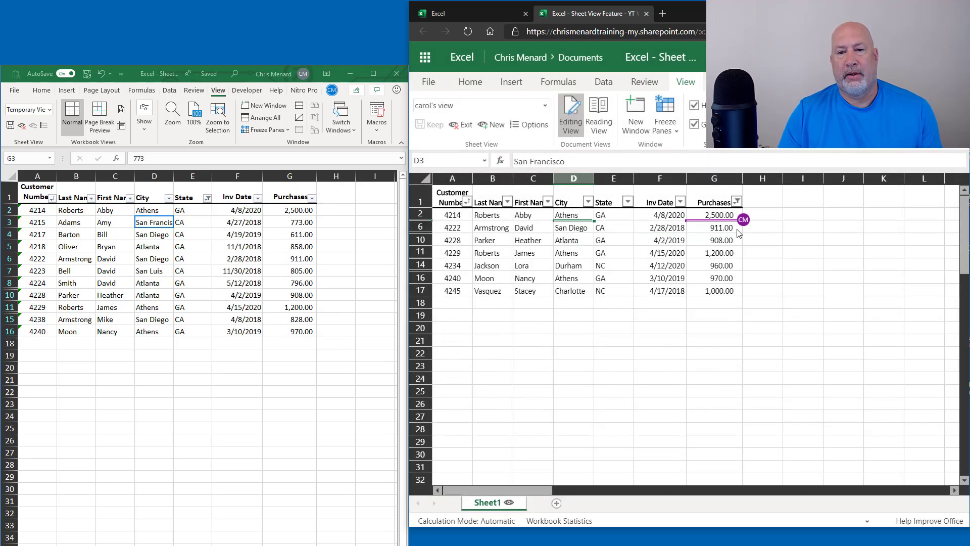
pyautogui.click(737, 203)
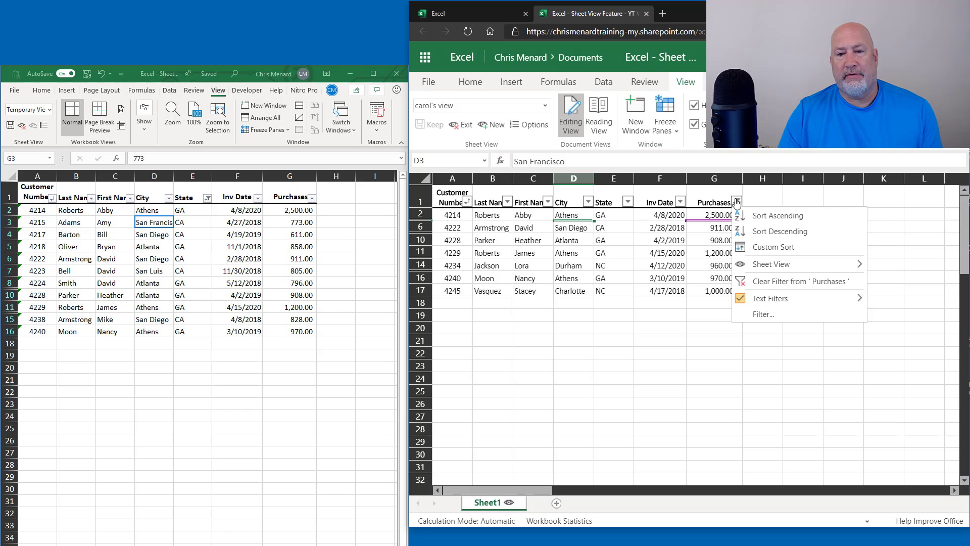
# Sort the filtered Purchases column ascending so amounts run from 908.00 to 2,500.00.
pyautogui.click(765, 216)
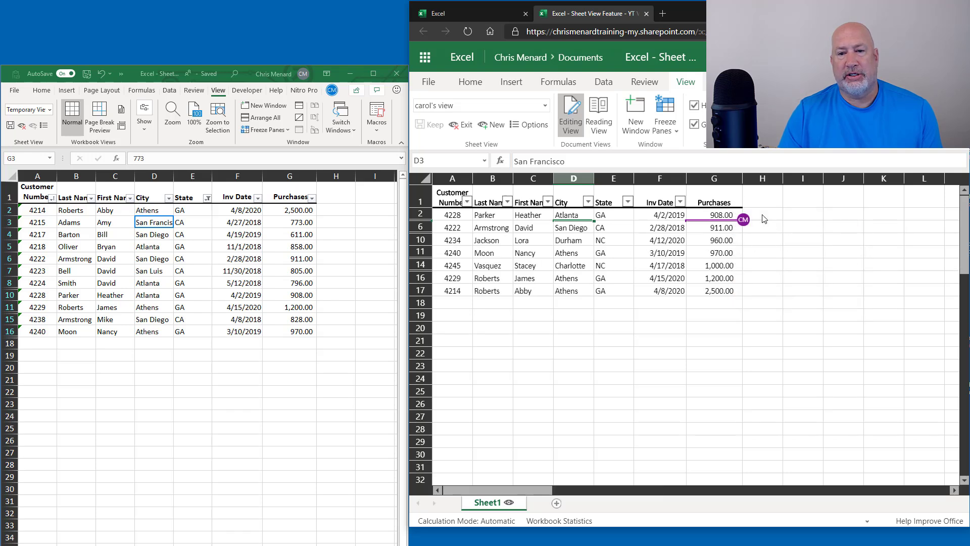